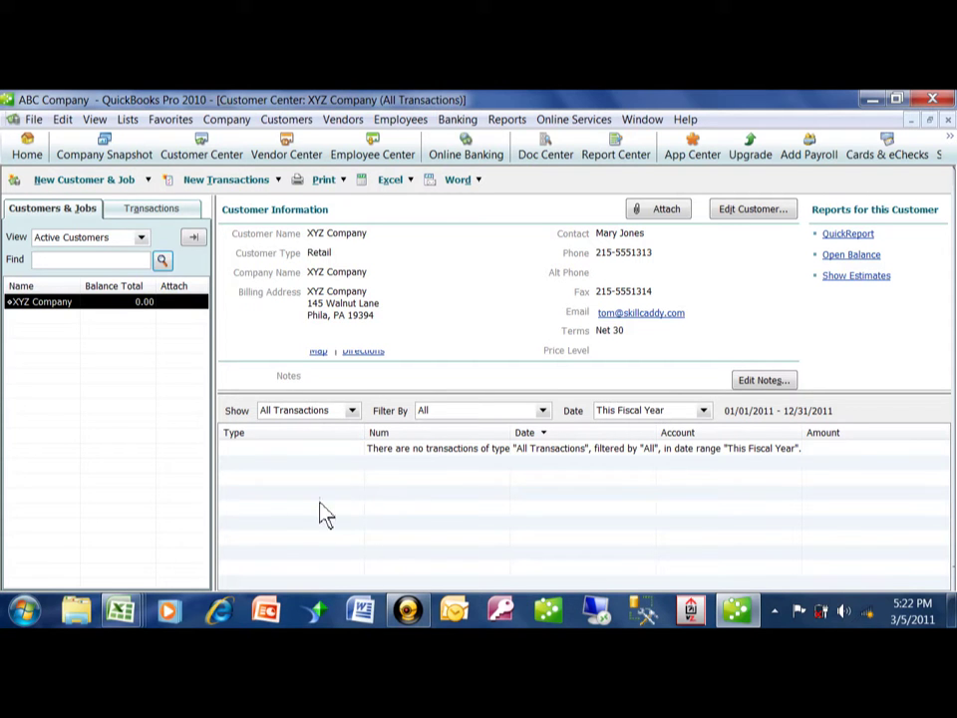
Switch to the Customers workbook in Excel and review its customer data columns
click(122, 613)
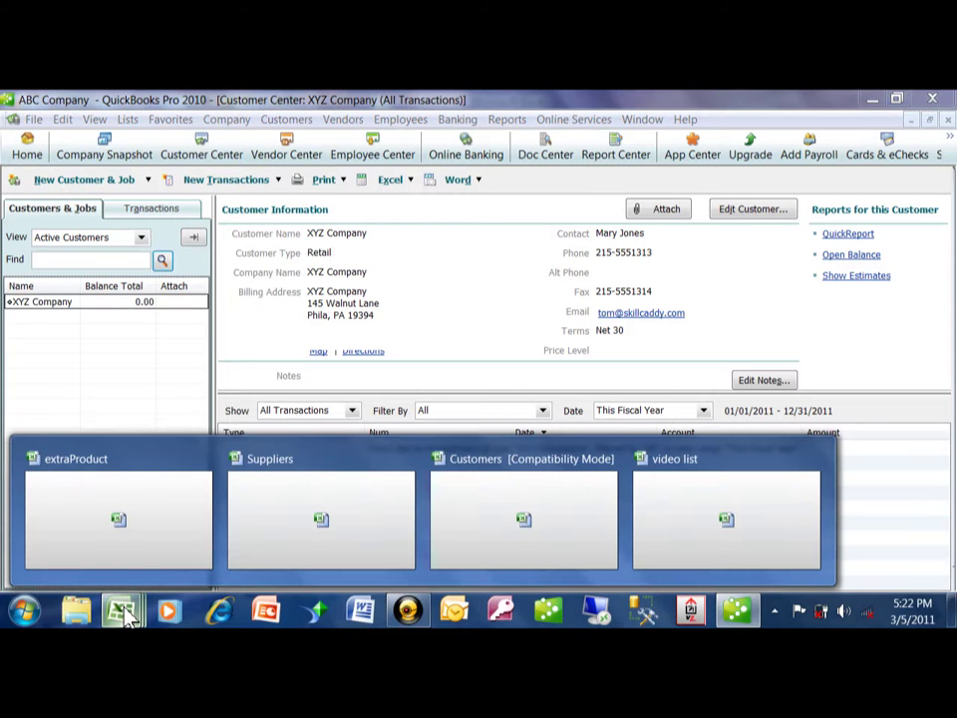
click(500, 472)
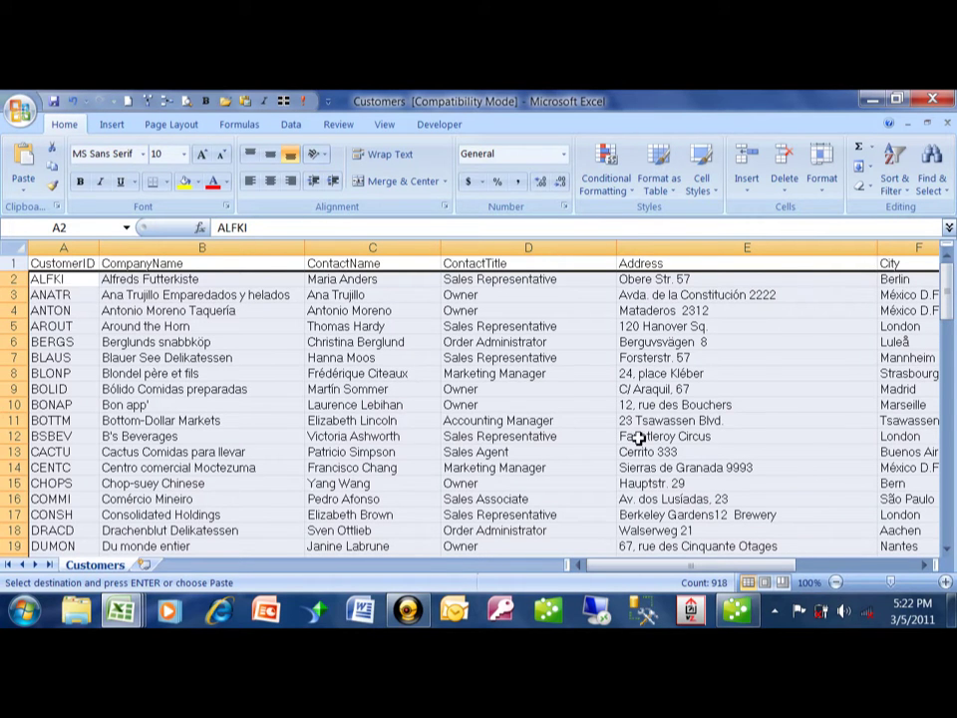
drag(782, 565, 733, 572)
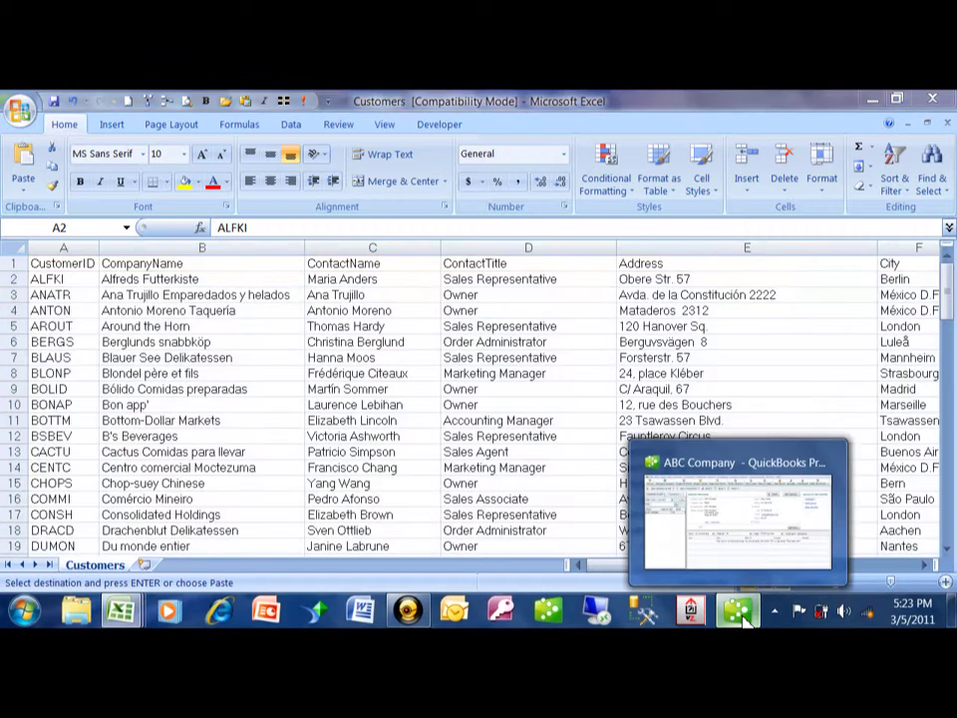
Switch to QuickBooks, start Add Multiple Customer:Jobs from the Customer Center and open its column customization
click(738, 610)
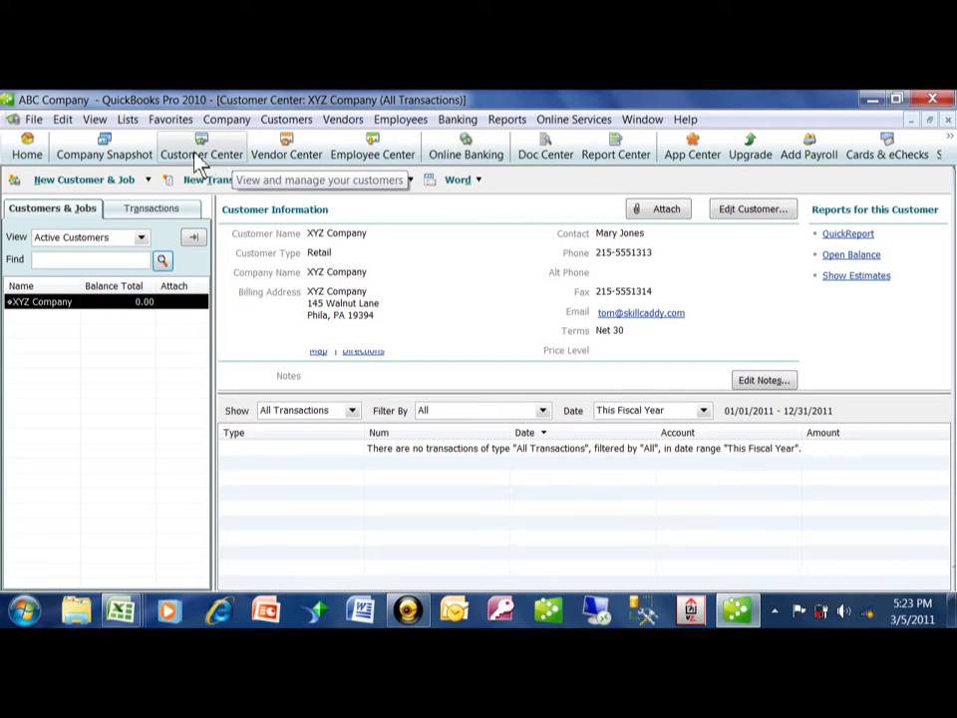
click(145, 181)
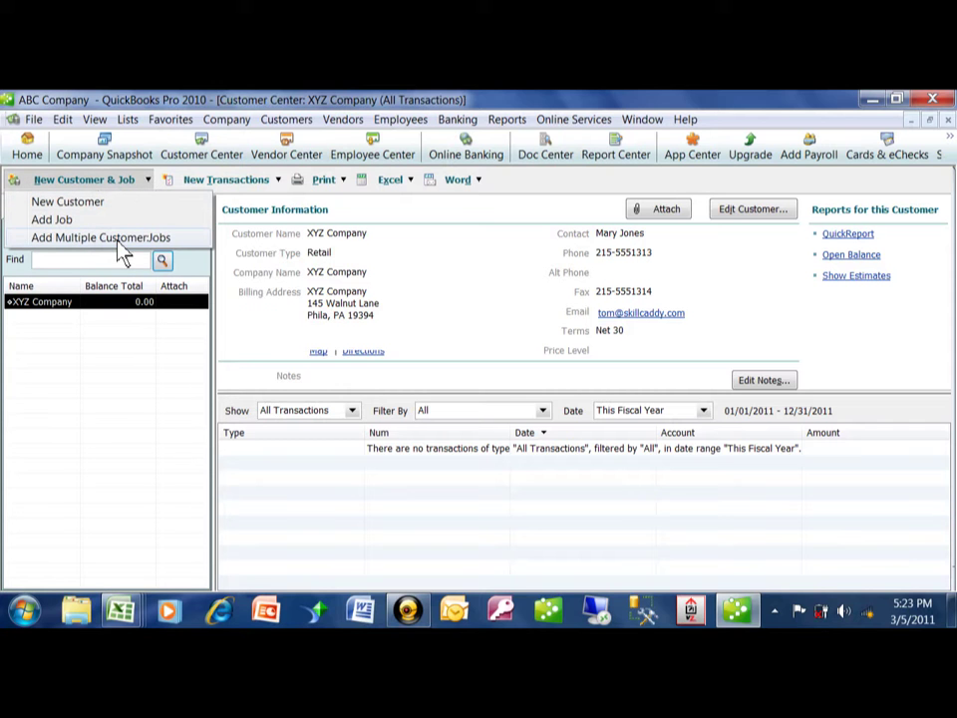
click(117, 240)
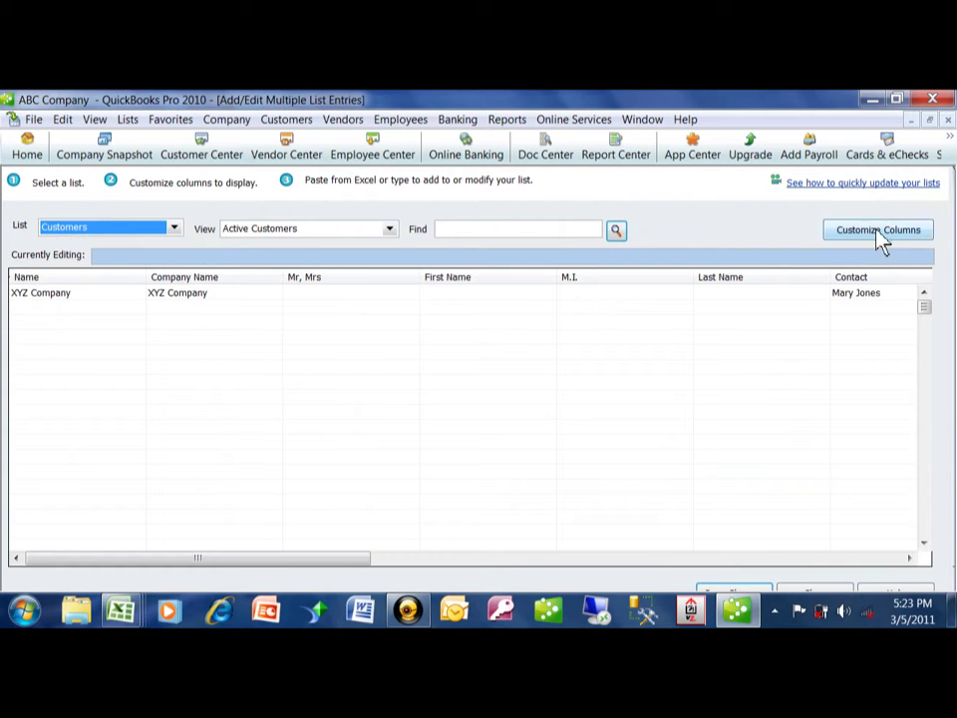
click(909, 242)
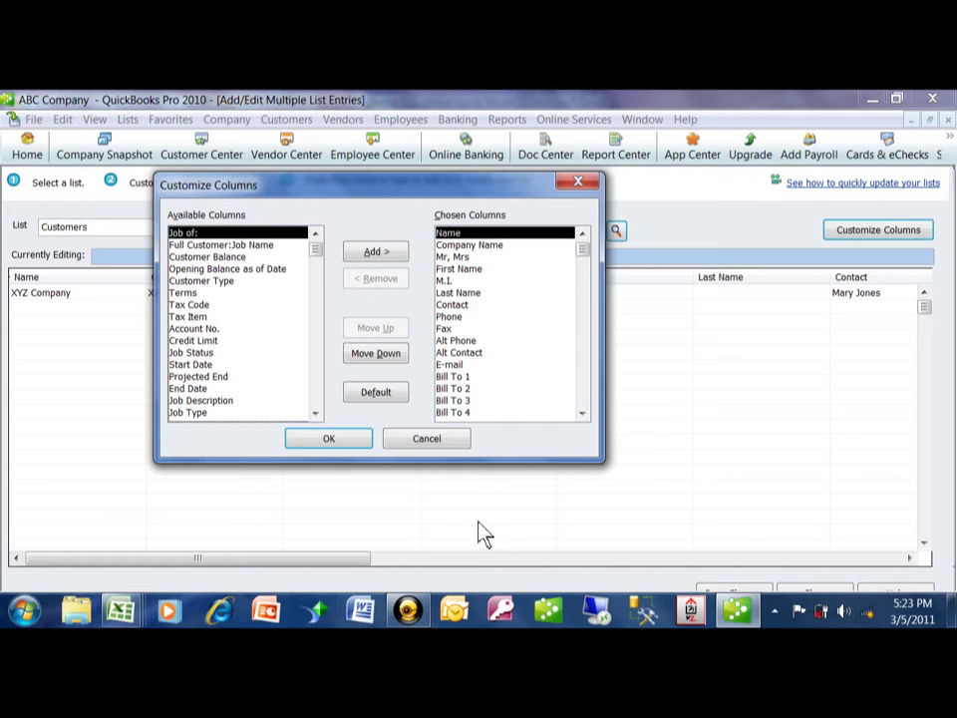
Check the column order of the Customers workbook in Excel and return to the QuickBooks column customization
click(120, 610)
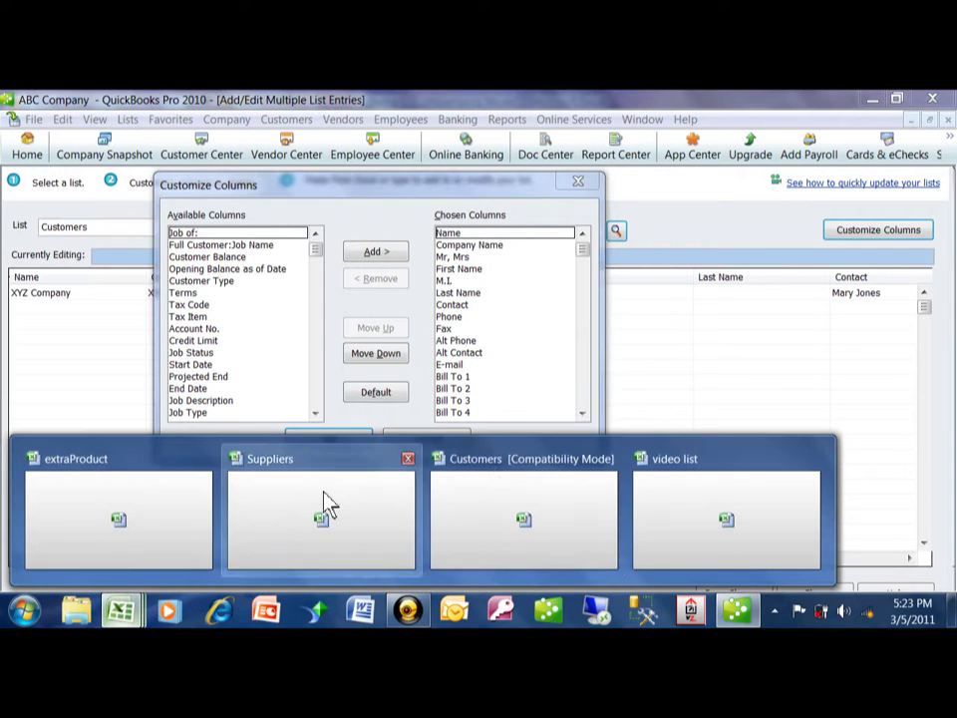
click(505, 489)
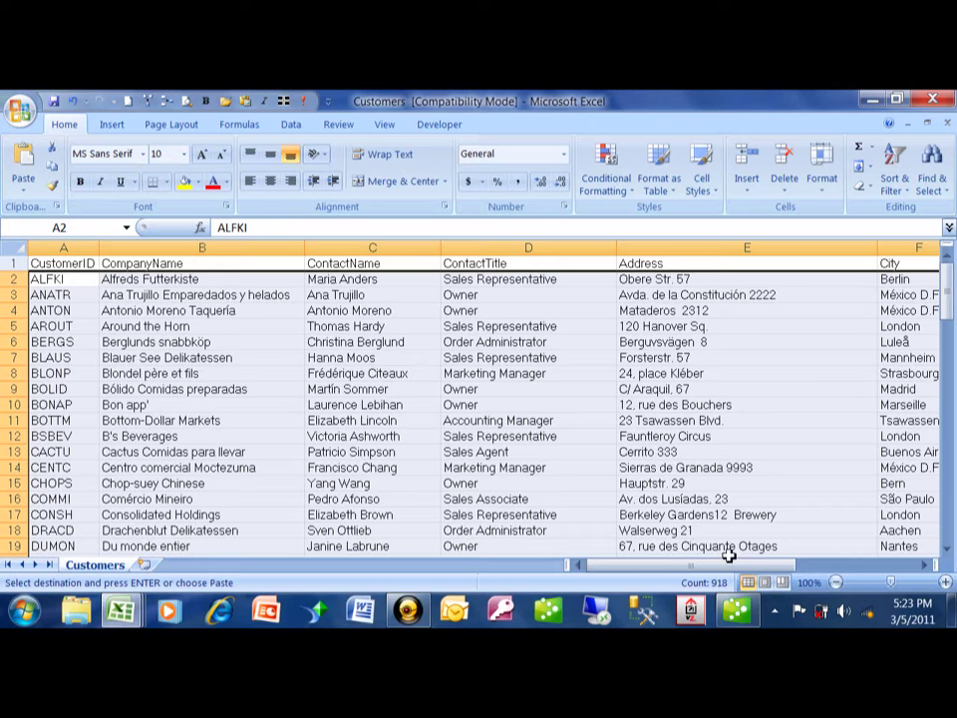
click(737, 612)
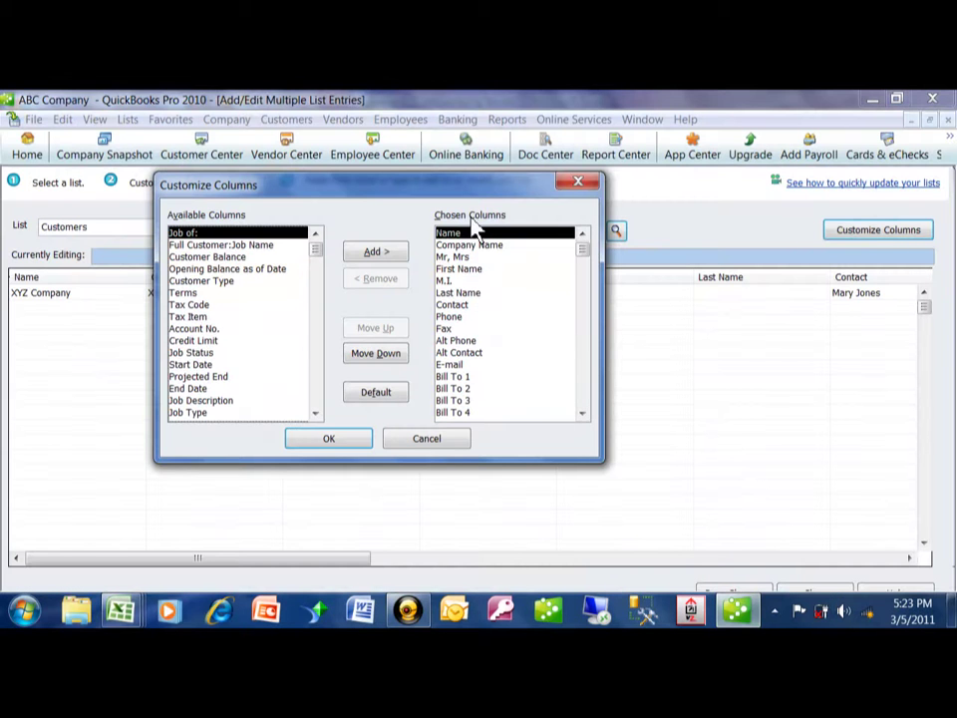
Move the Contact column up in the chosen columns so it directly follows Company Name
click(452, 304)
click(378, 331)
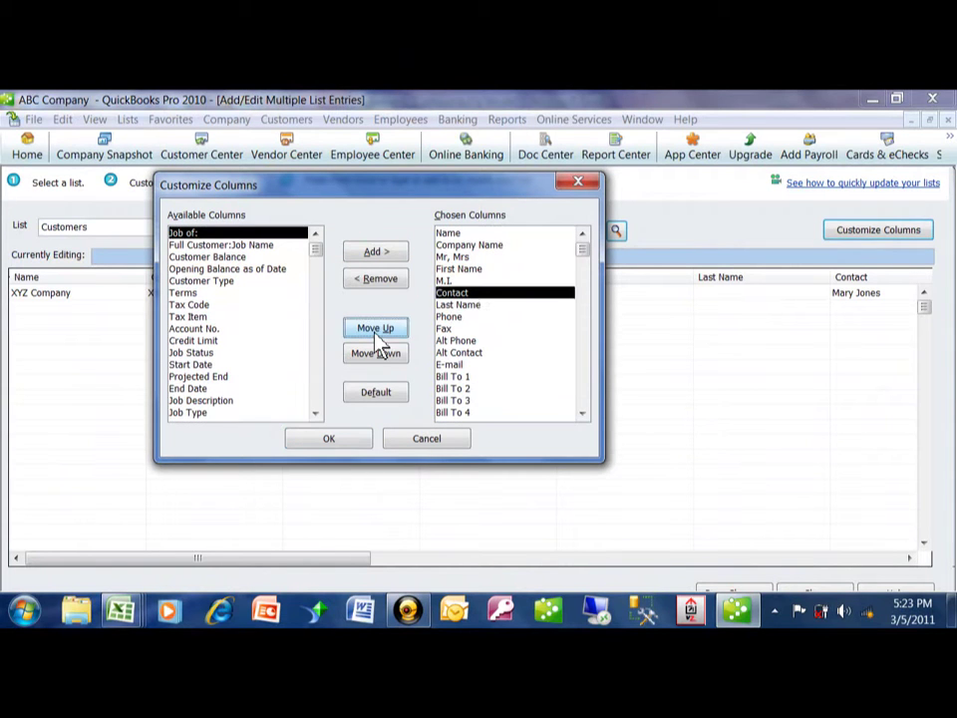
click(377, 337)
click(377, 337)
click(376, 336)
Move the Alt Contact column up in the chosen columns so it directly follows Contact
click(453, 353)
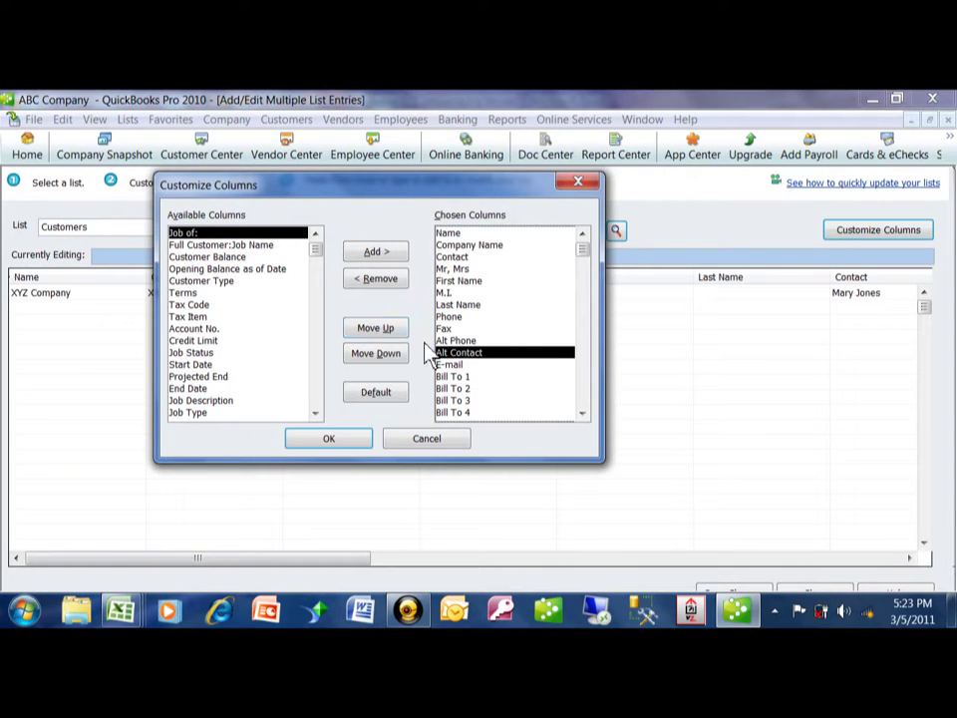
click(377, 331)
click(377, 331)
click(377, 331)
click(376, 331)
click(377, 331)
click(377, 331)
click(377, 331)
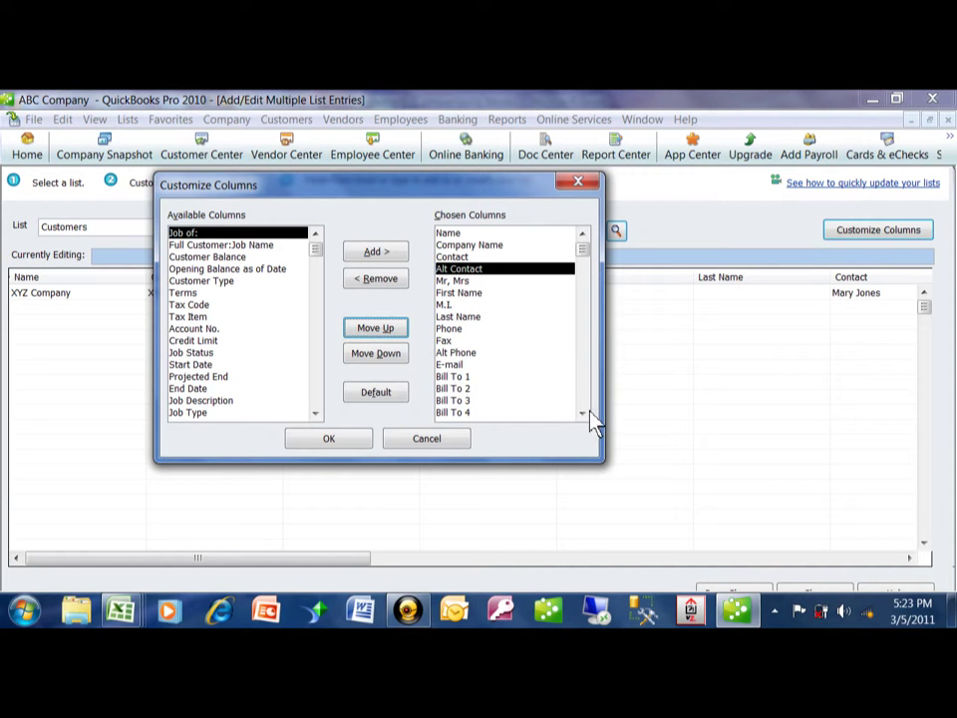
Move the Bill To 1 column up in the chosen columns so it directly follows Alt Contact
drag(317, 250, 320, 337)
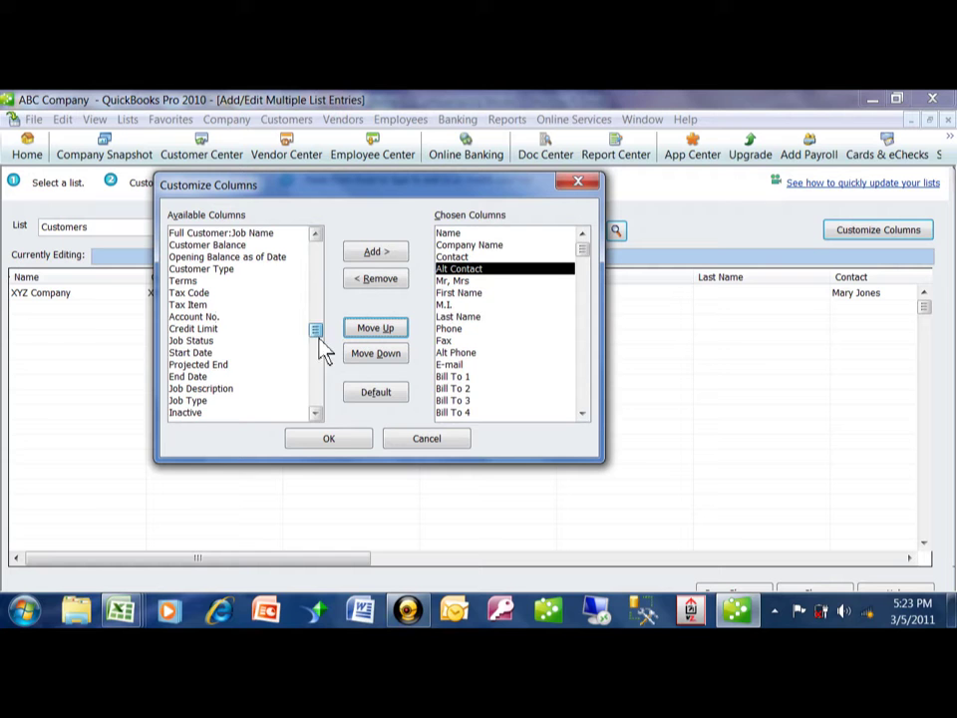
key(Home)
click(582, 413)
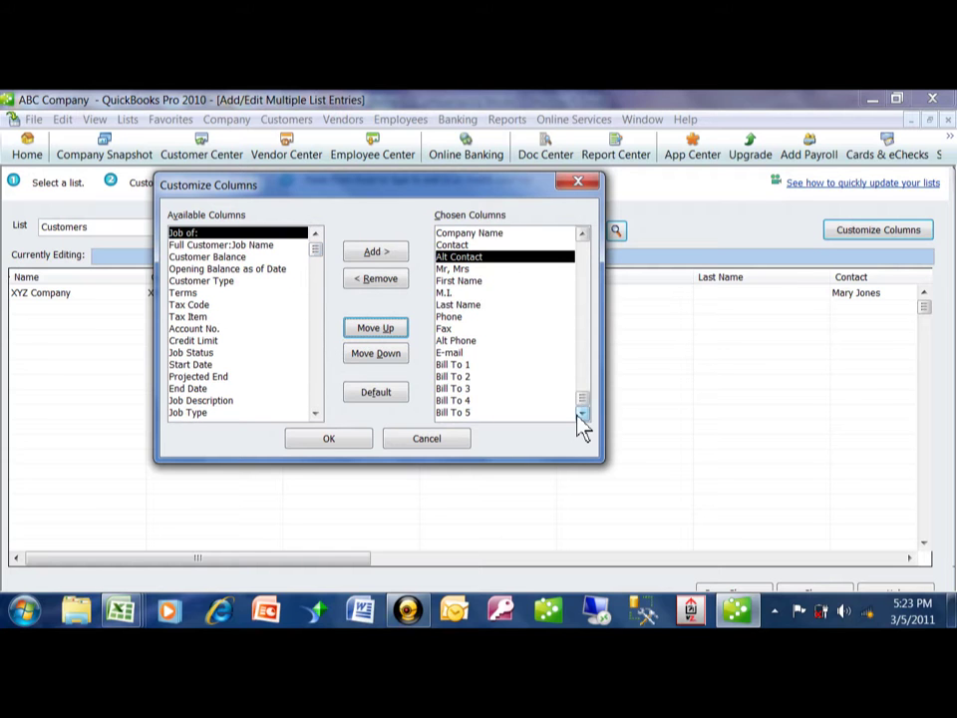
click(454, 365)
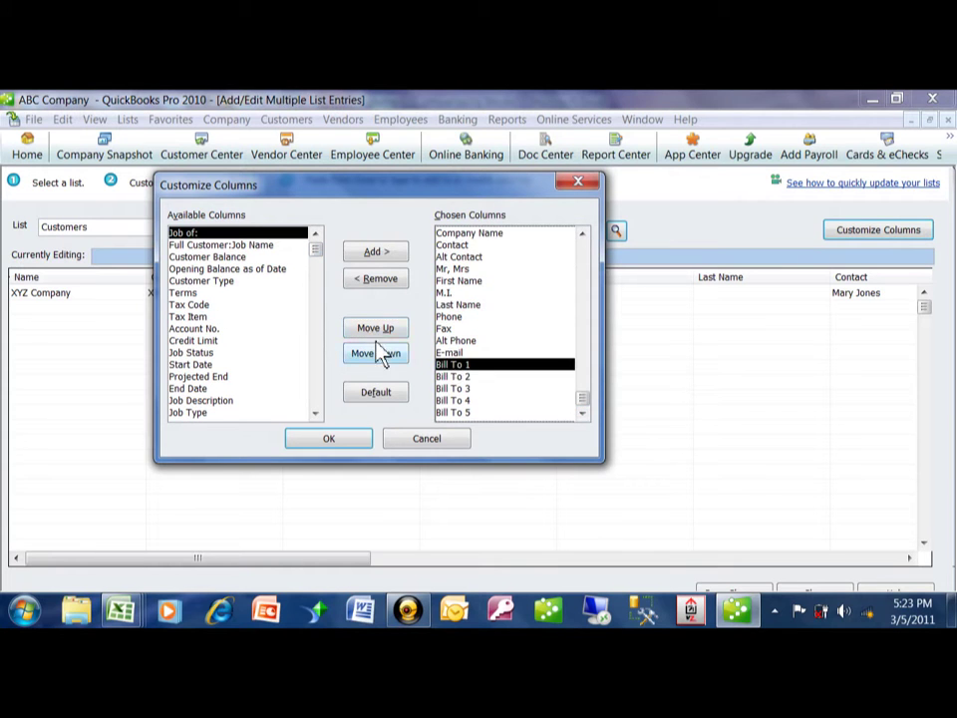
click(374, 333)
click(374, 333)
click(373, 333)
click(374, 333)
click(374, 333)
click(374, 333)
click(374, 333)
click(371, 329)
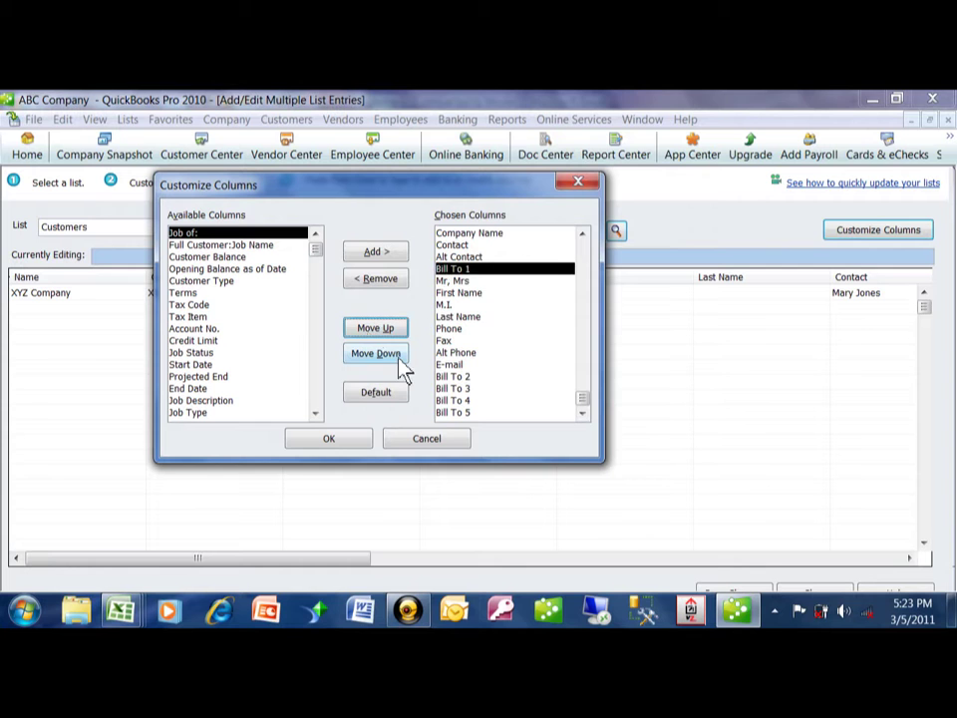
Move the Bill To 2 column up in the chosen columns so it directly follows Bill To 1
click(453, 388)
click(393, 330)
click(392, 330)
click(394, 334)
click(395, 334)
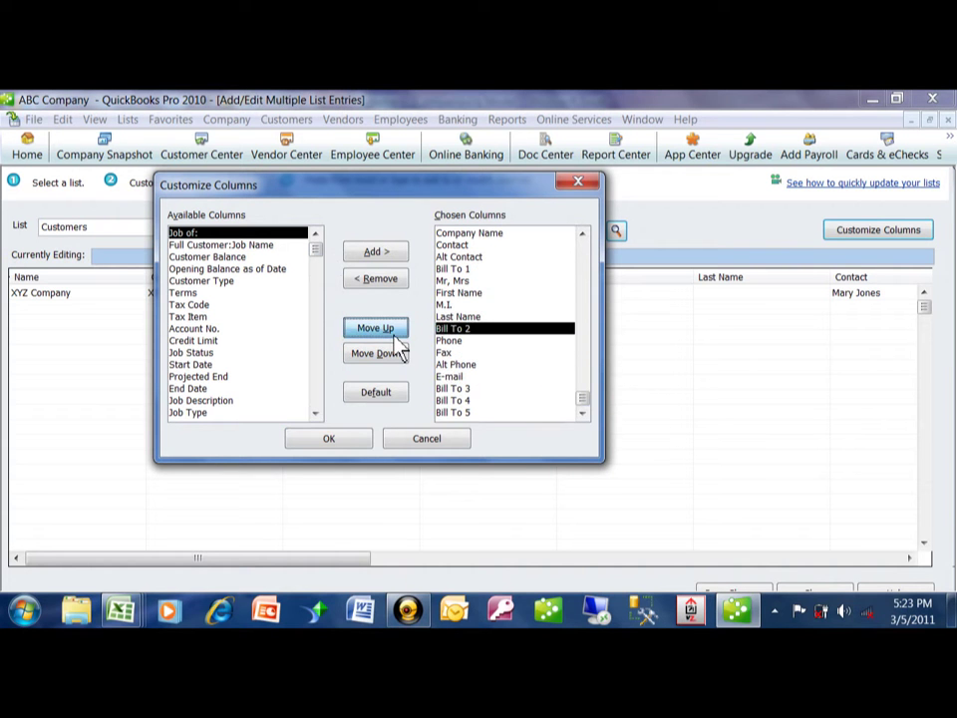
click(395, 334)
click(394, 334)
click(395, 334)
click(395, 334)
Move the Bill To 3 column up in the chosen columns so it directly follows Bill To 2
click(461, 390)
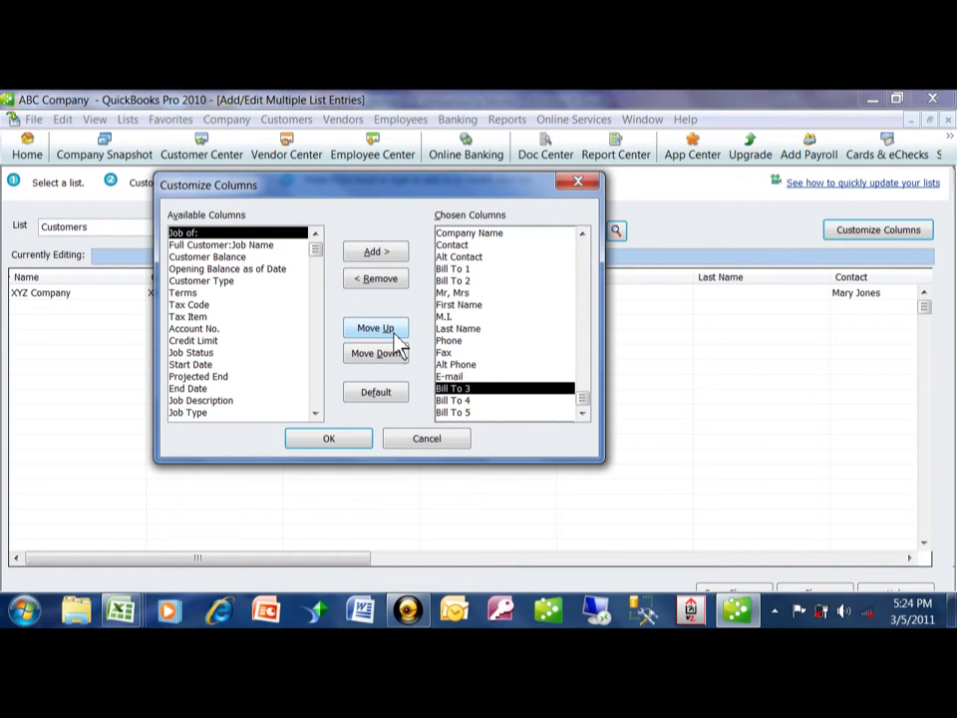
click(395, 335)
click(396, 335)
click(395, 335)
click(396, 335)
click(396, 335)
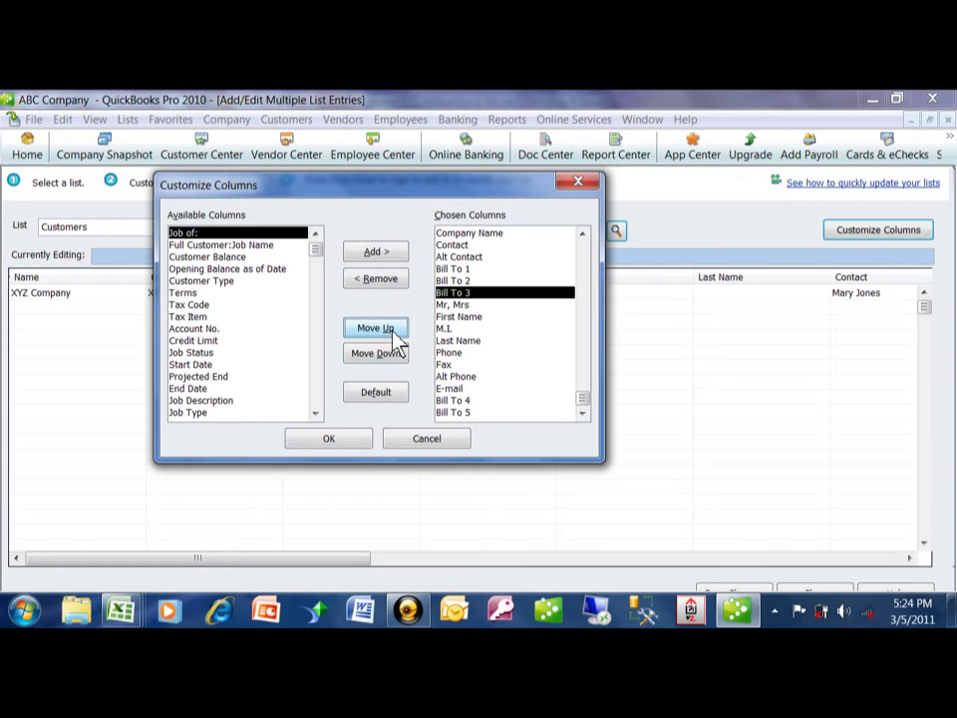
Move the Bill To 4 column up in the chosen columns so it directly follows Bill To 3
click(454, 399)
click(396, 335)
click(396, 335)
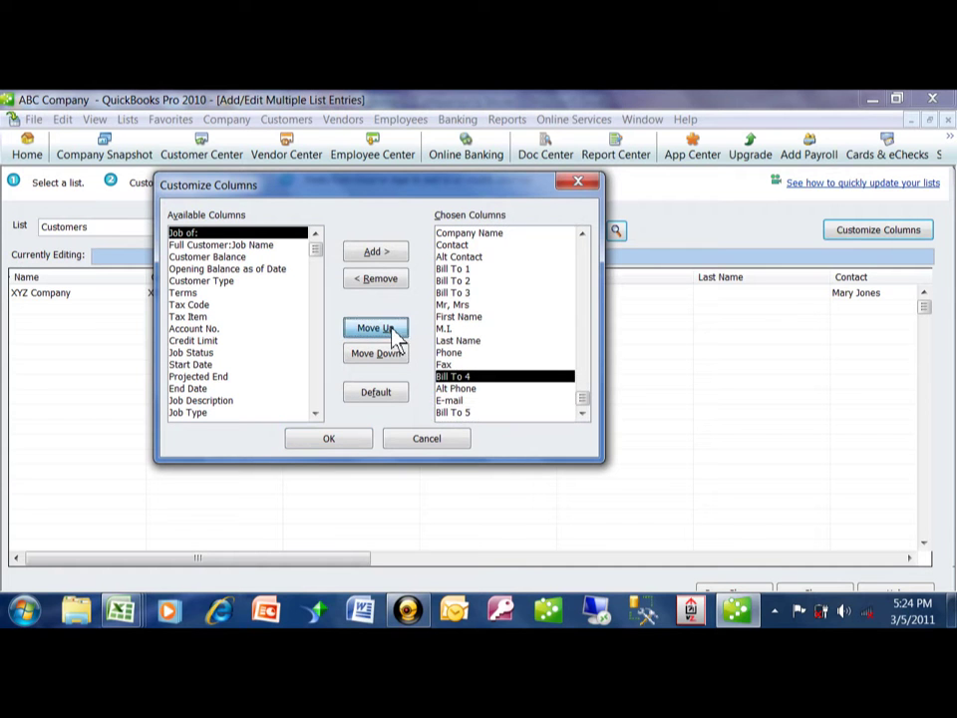
click(395, 334)
click(396, 335)
click(395, 335)
click(396, 334)
click(396, 334)
click(396, 335)
Move the Bill To 5 column up in the chosen columns so it directly follows Bill To 4
click(461, 411)
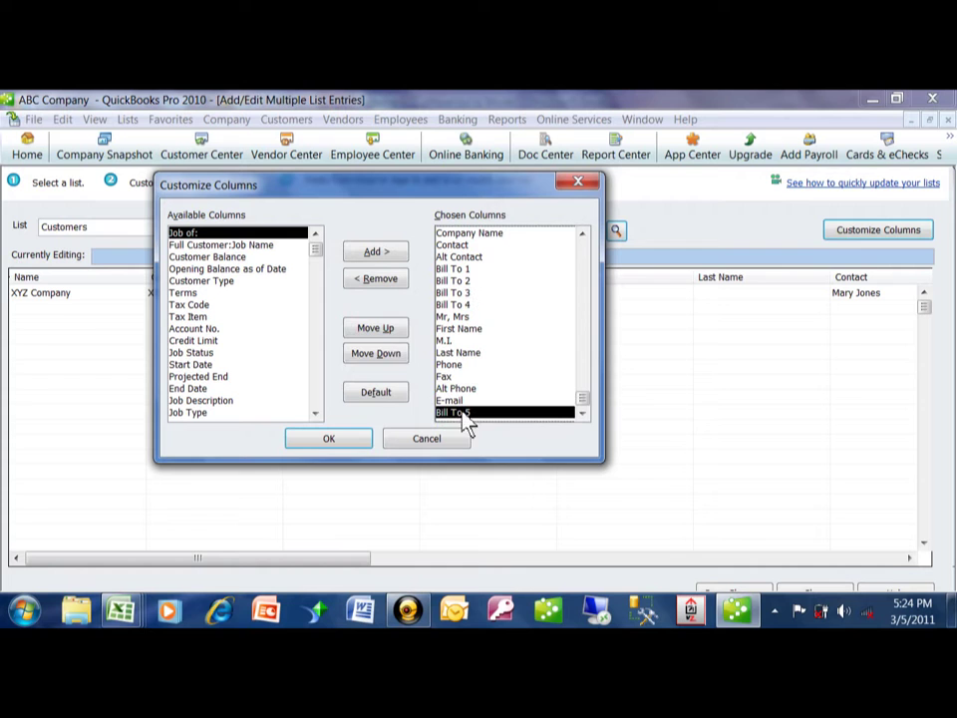
click(387, 332)
click(387, 331)
click(387, 332)
click(386, 332)
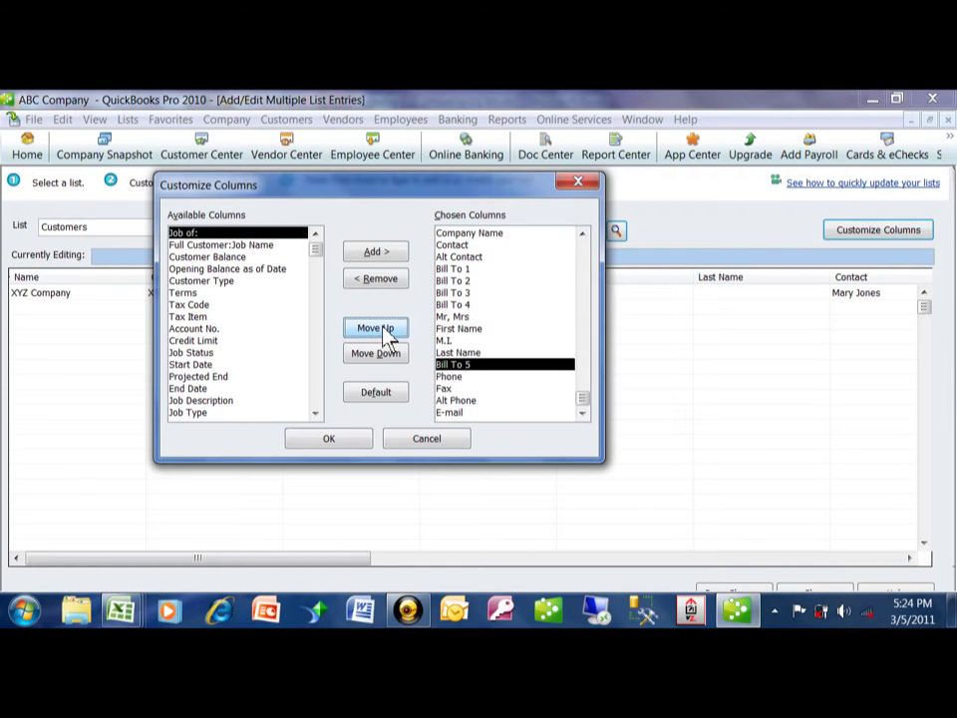
click(387, 332)
click(387, 332)
click(387, 332)
click(387, 332)
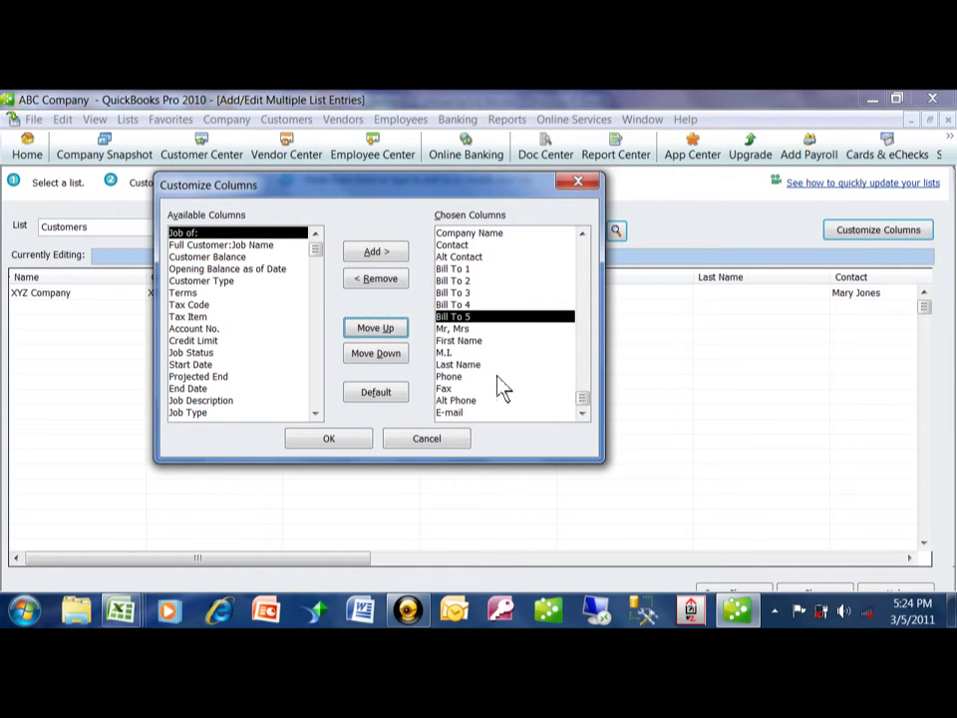
Move the Phone column up in the chosen columns so it directly follows Bill To 5
click(453, 377)
click(397, 332)
click(396, 332)
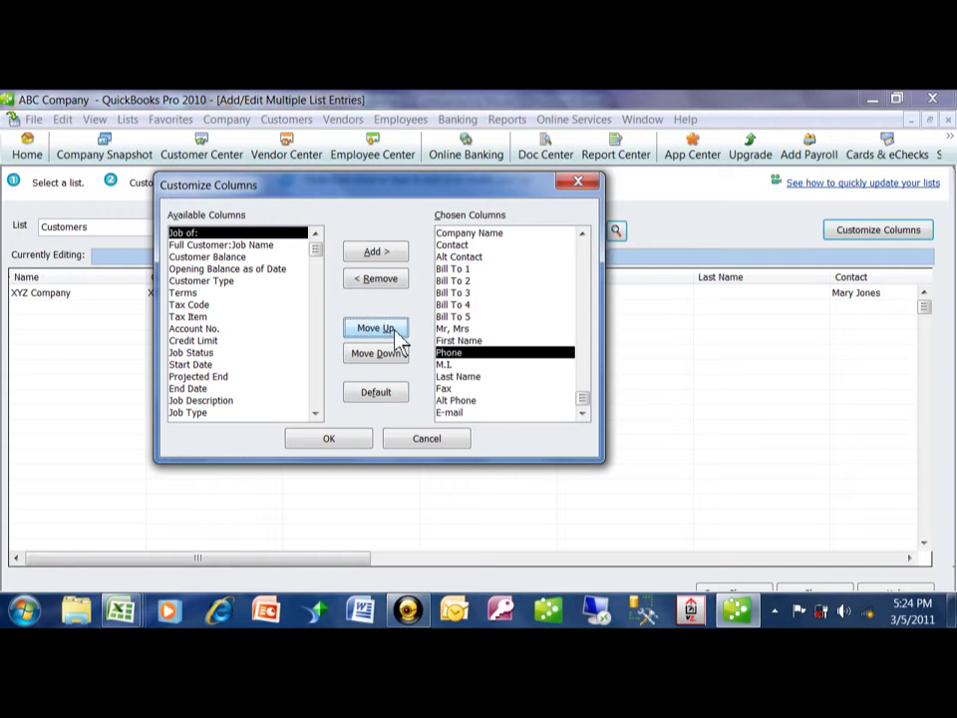
click(387, 328)
click(387, 328)
Move the Fax column up in the chosen columns so it directly follows Phone
click(451, 388)
click(395, 331)
click(395, 331)
click(394, 331)
click(395, 331)
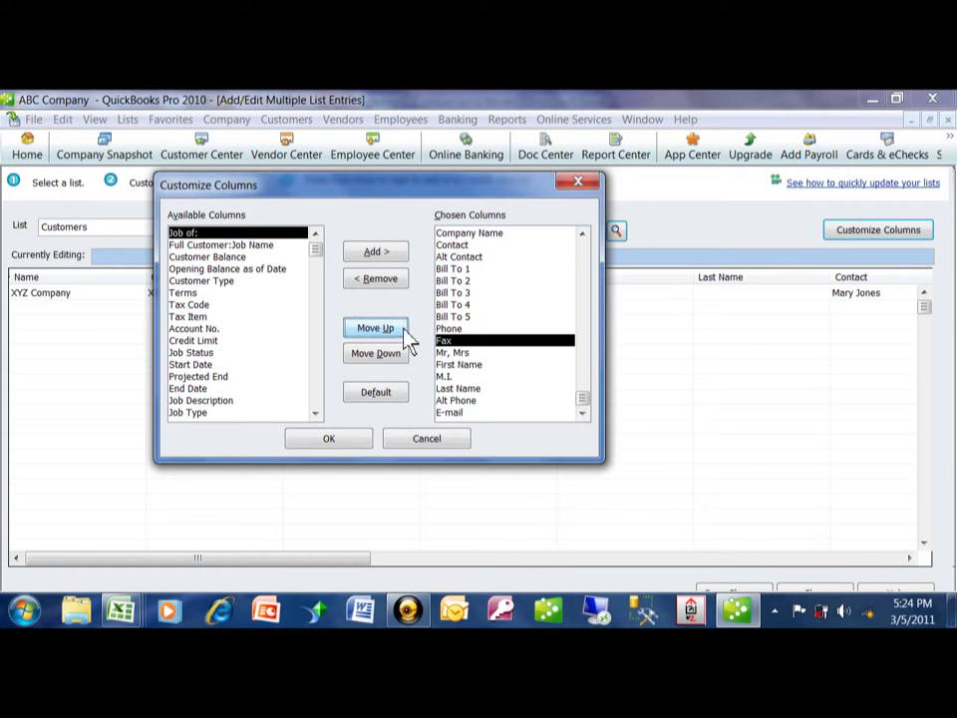
Remove Mr, Mrs, First Name, M.I., Last Name, Alt Phone and E-mail from the chosen columns and apply the customized layout
click(465, 354)
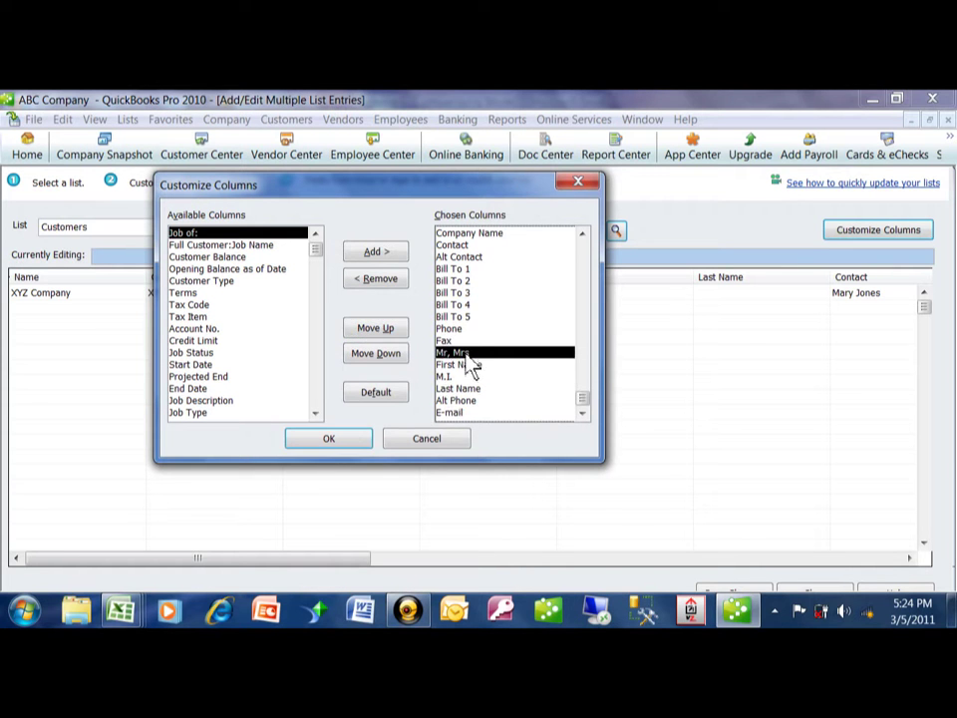
click(389, 281)
click(389, 281)
click(388, 282)
click(387, 282)
click(388, 282)
click(388, 282)
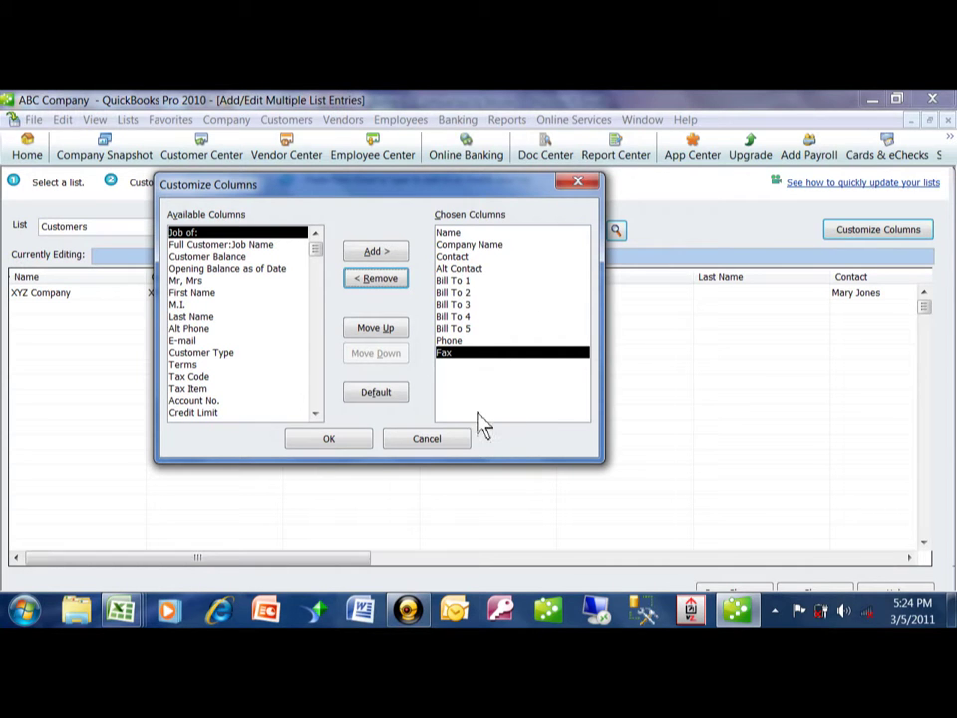
click(333, 445)
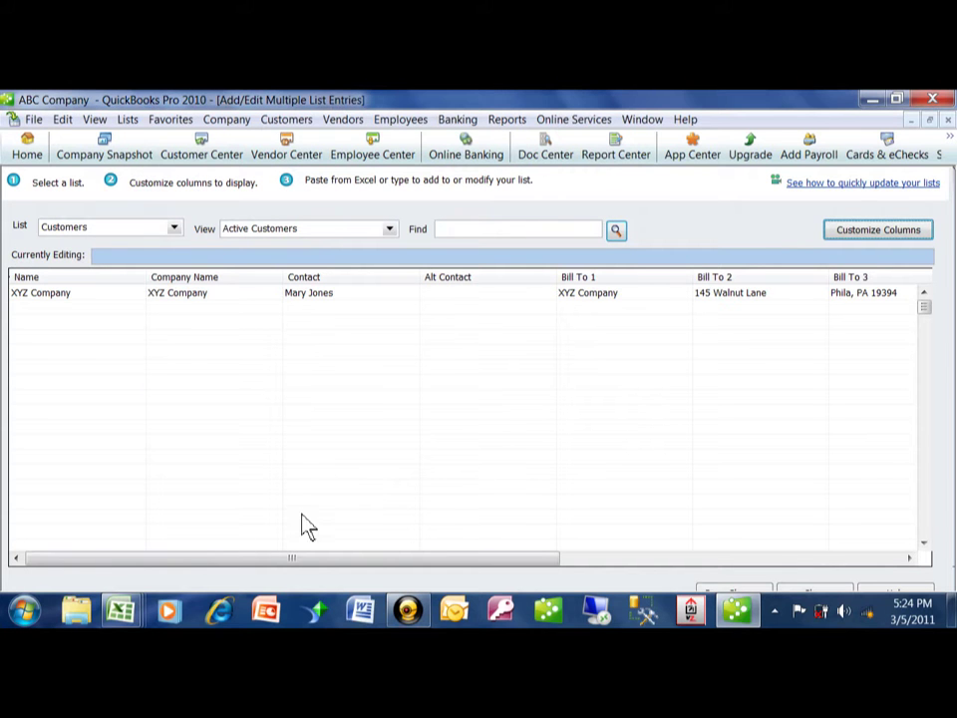
Switch to the Customers workbook in Excel and copy all customer records in A2:K92, without the header row
mouse_move(129, 612)
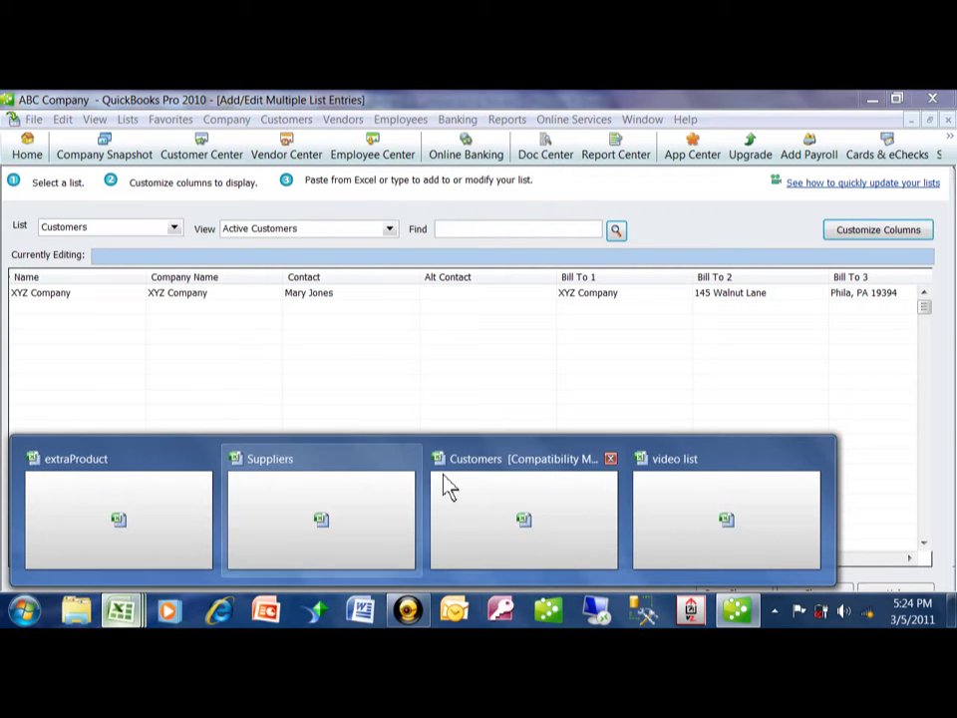
click(535, 474)
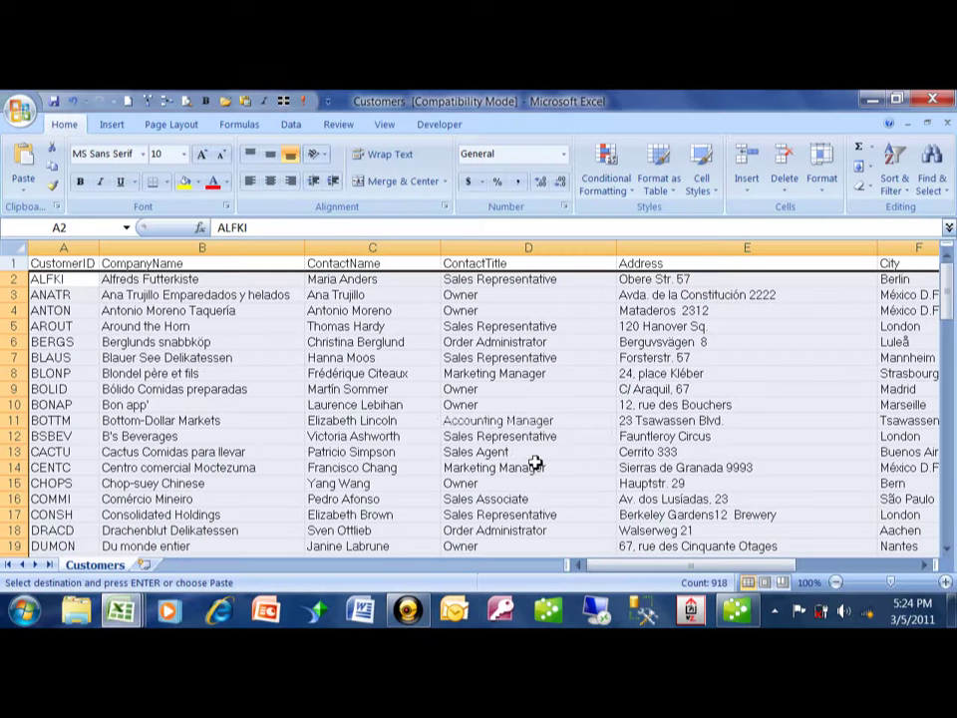
drag(48, 281, 733, 498)
right_click(305, 342)
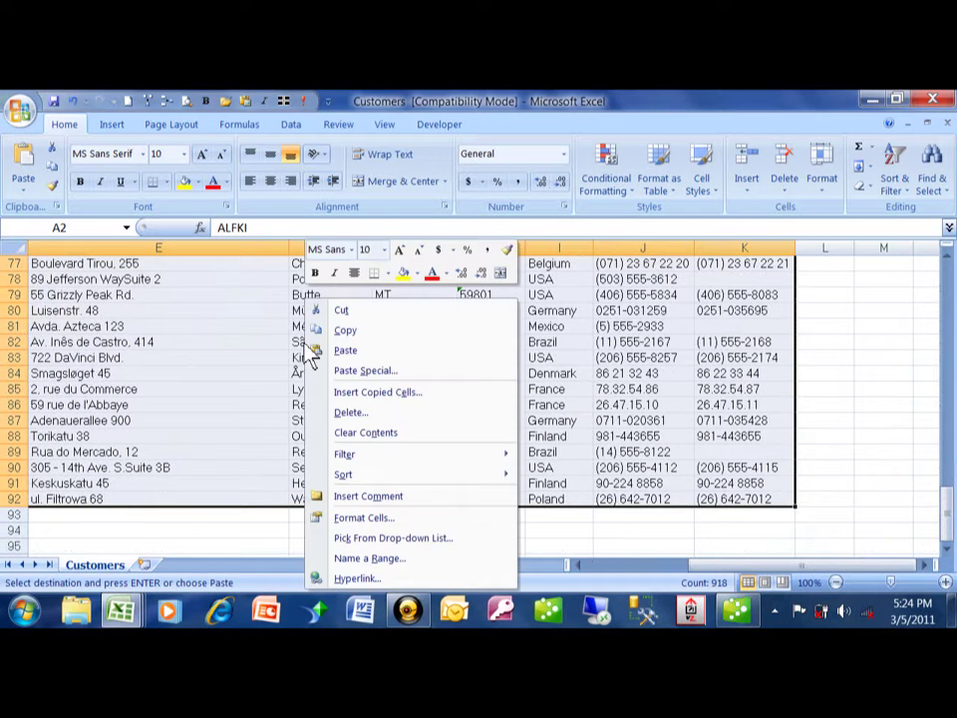
click(350, 332)
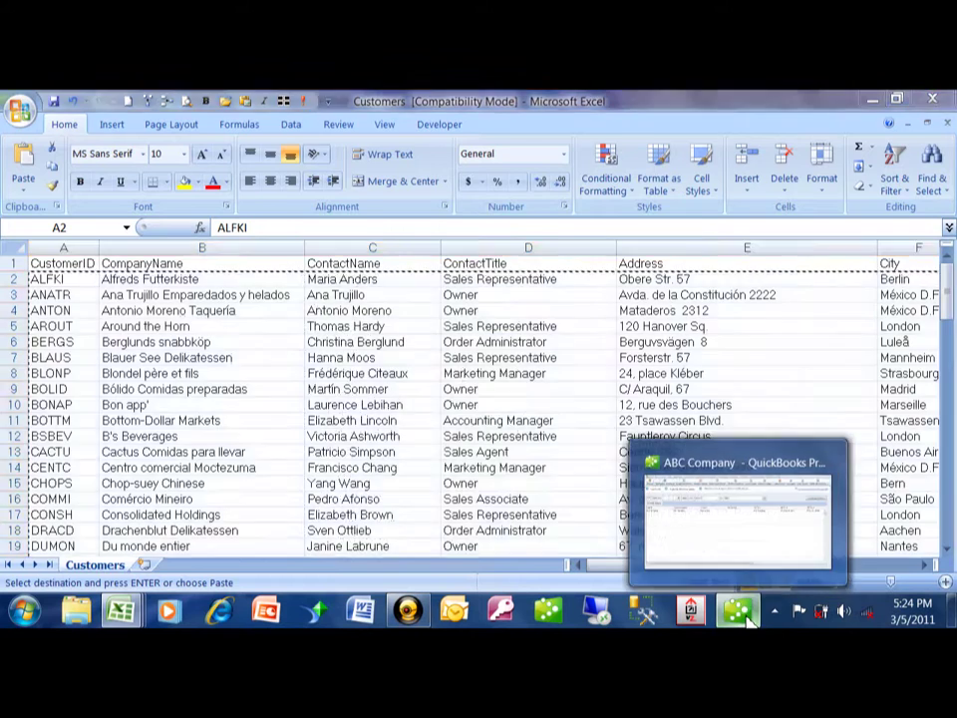
Switch back to QuickBooks and paste the copied Excel customer records starting in the first empty row below XYZ Company
click(737, 611)
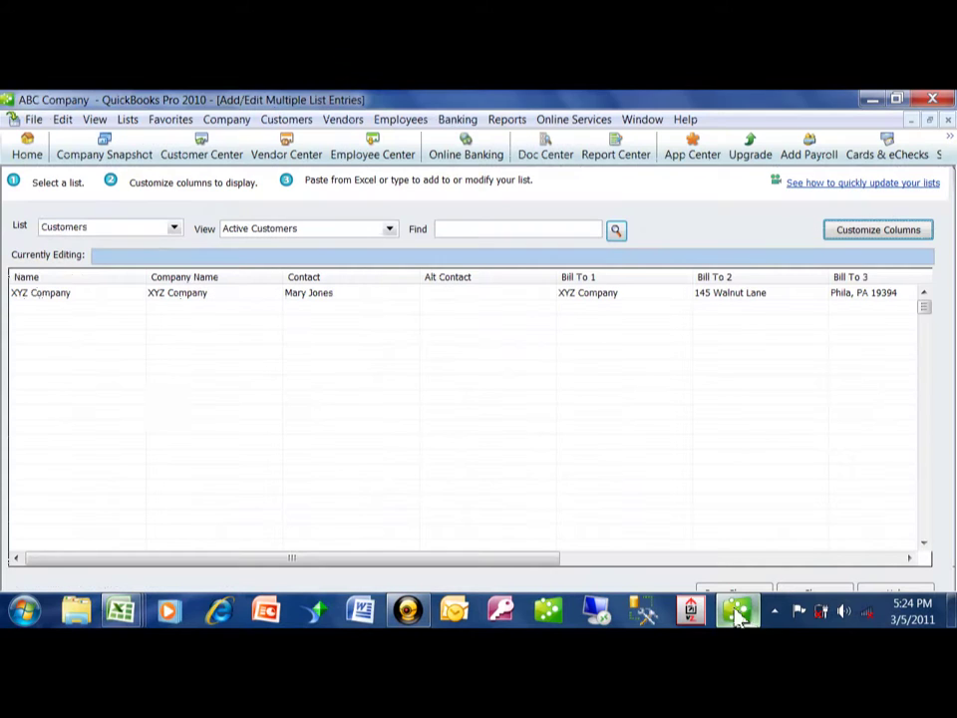
click(24, 309)
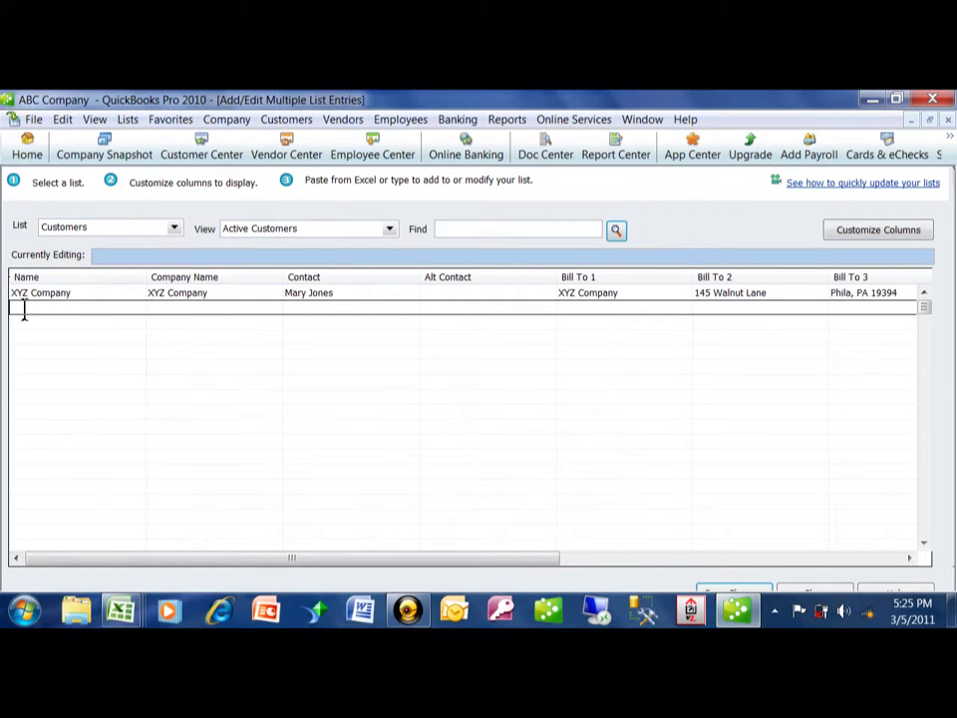
right_click(24, 309)
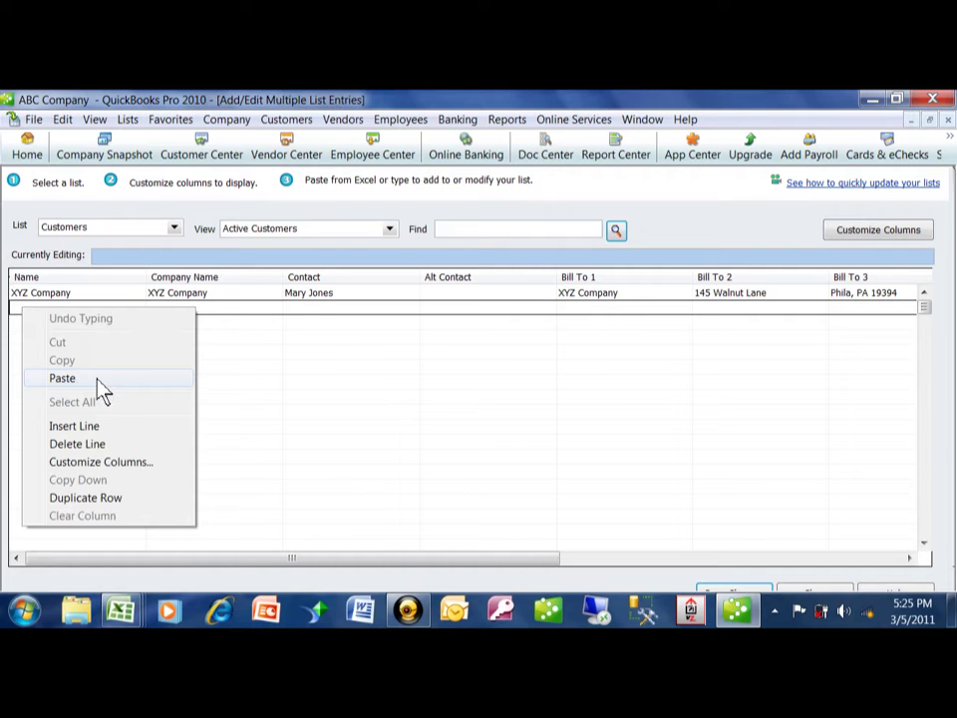
click(100, 379)
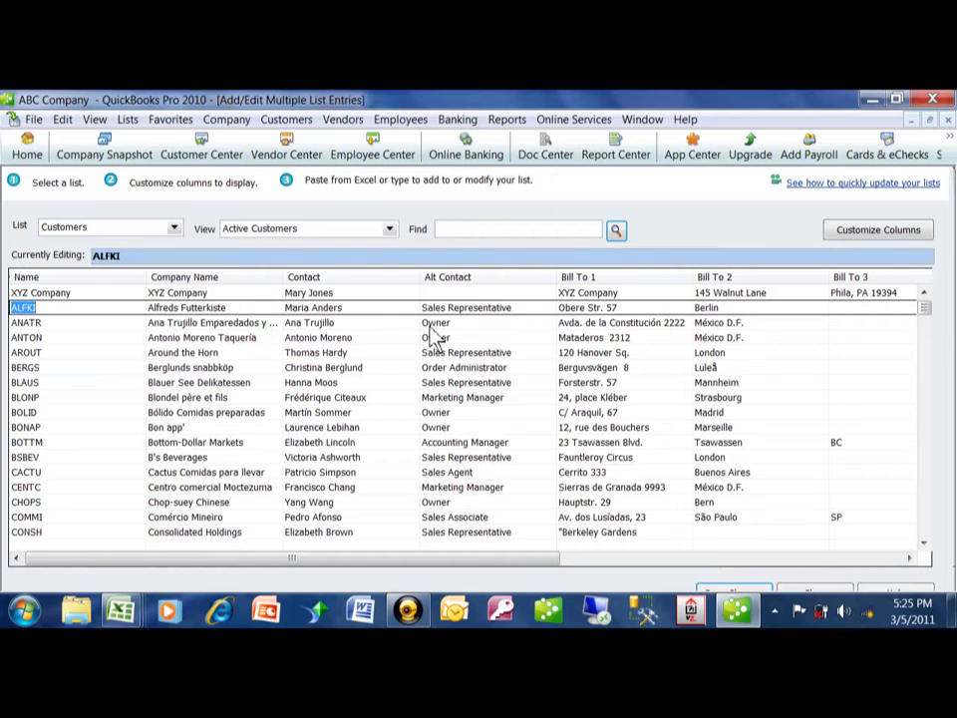
Check the pasted columns through Phone and Fax, save the customer records and close Add/Edit Multiple List Entries
click(910, 558)
click(910, 559)
click(910, 559)
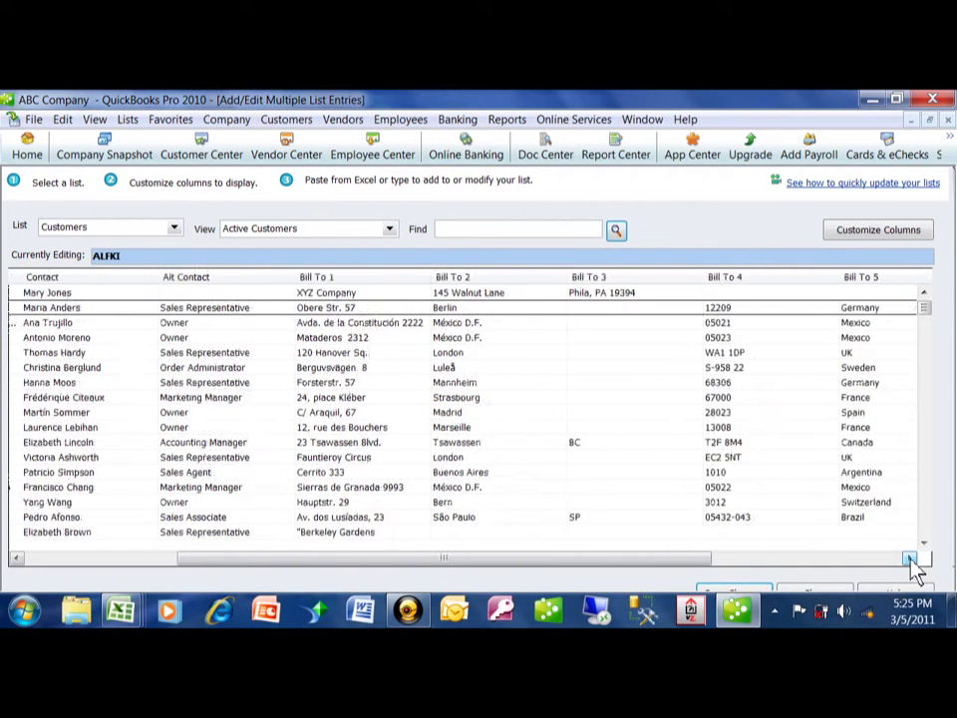
click(910, 558)
click(910, 558)
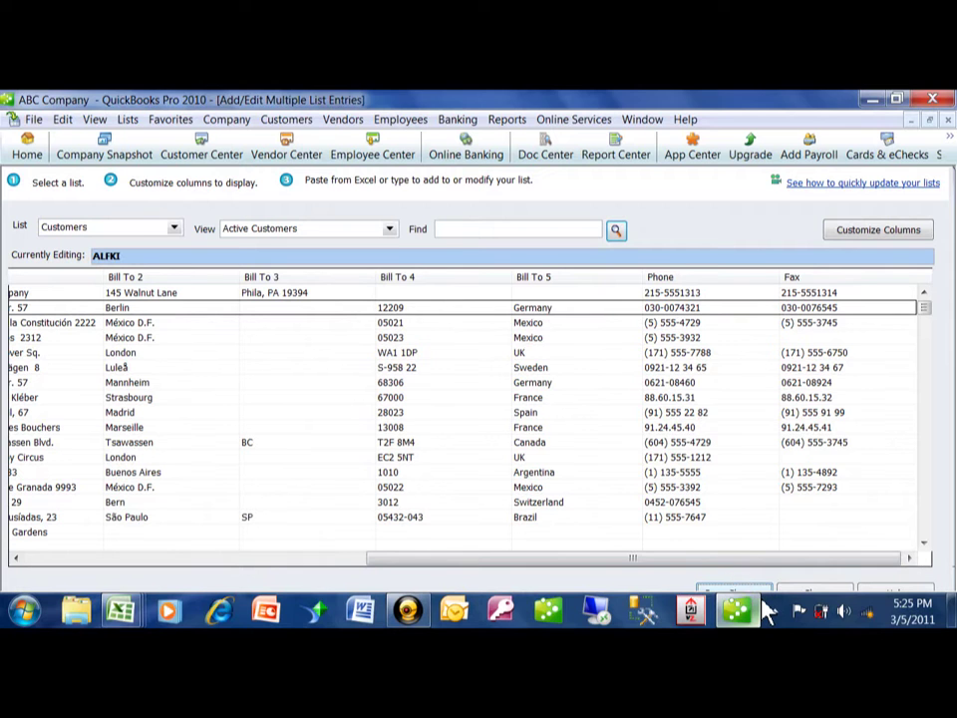
mouse_move(764, 609)
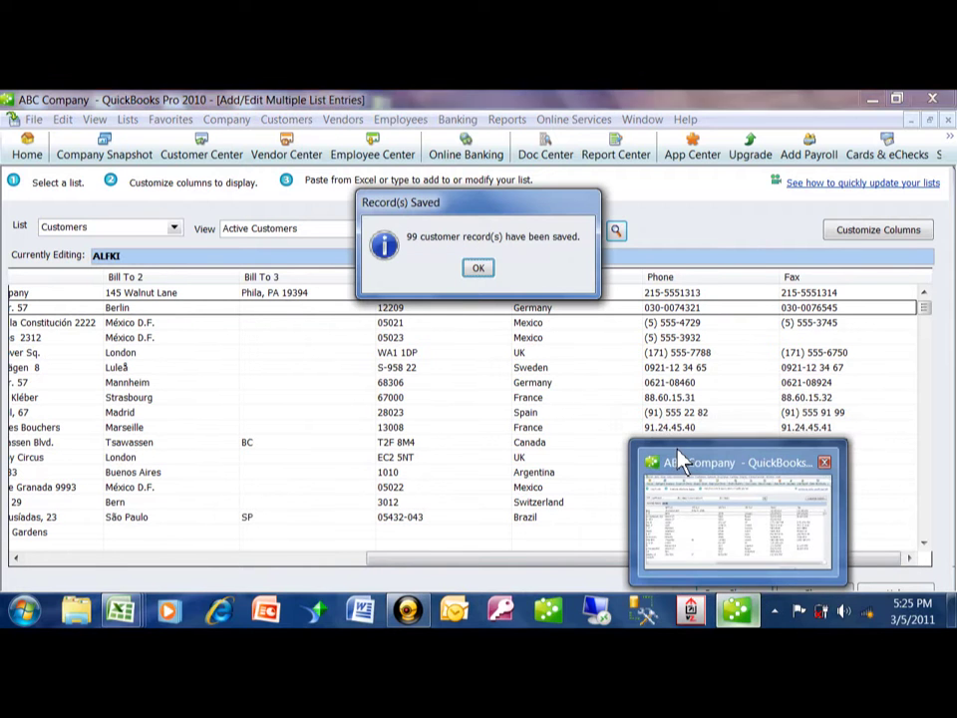
click(479, 271)
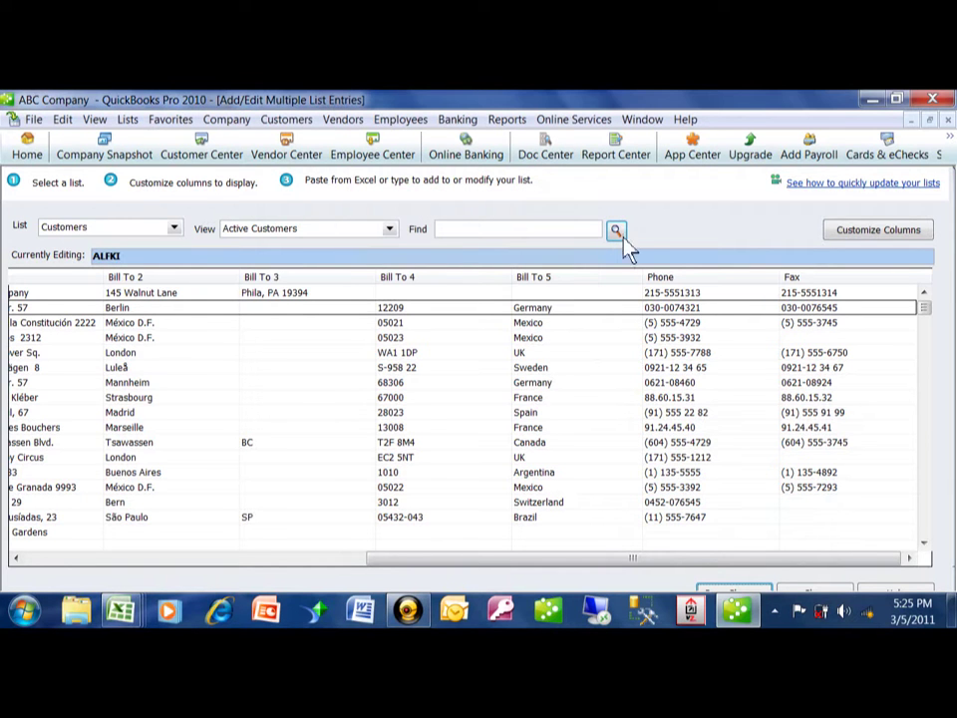
click(948, 121)
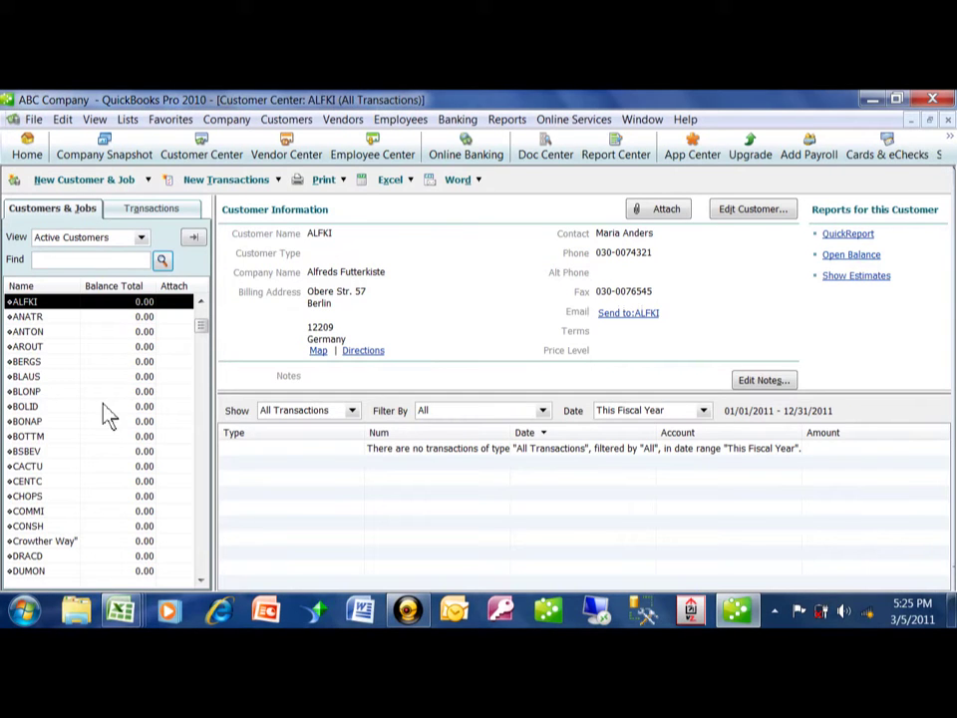
Look through the customer list in the Customer Center and view the options for adding new customers and jobs
scroll(207, 347, down, 13)
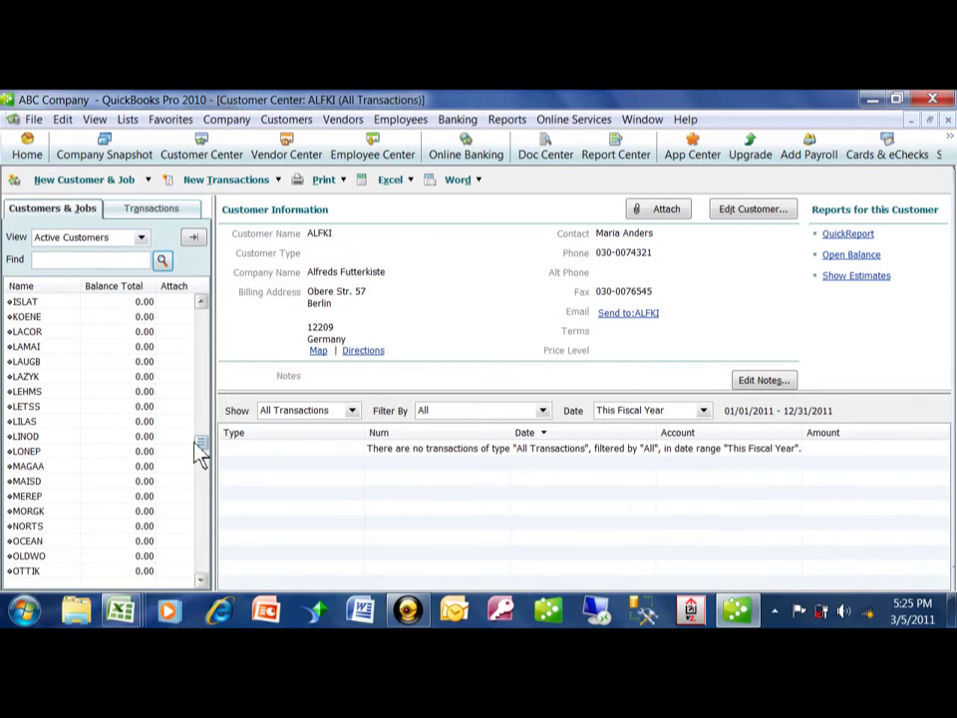
drag(207, 454, 220, 325)
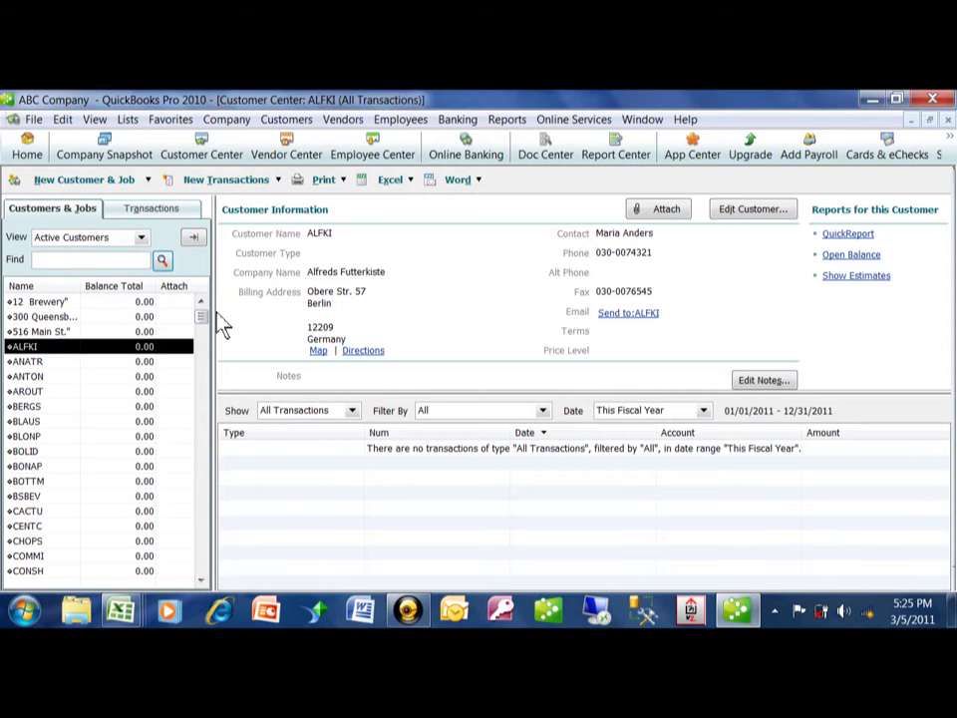
click(85, 180)
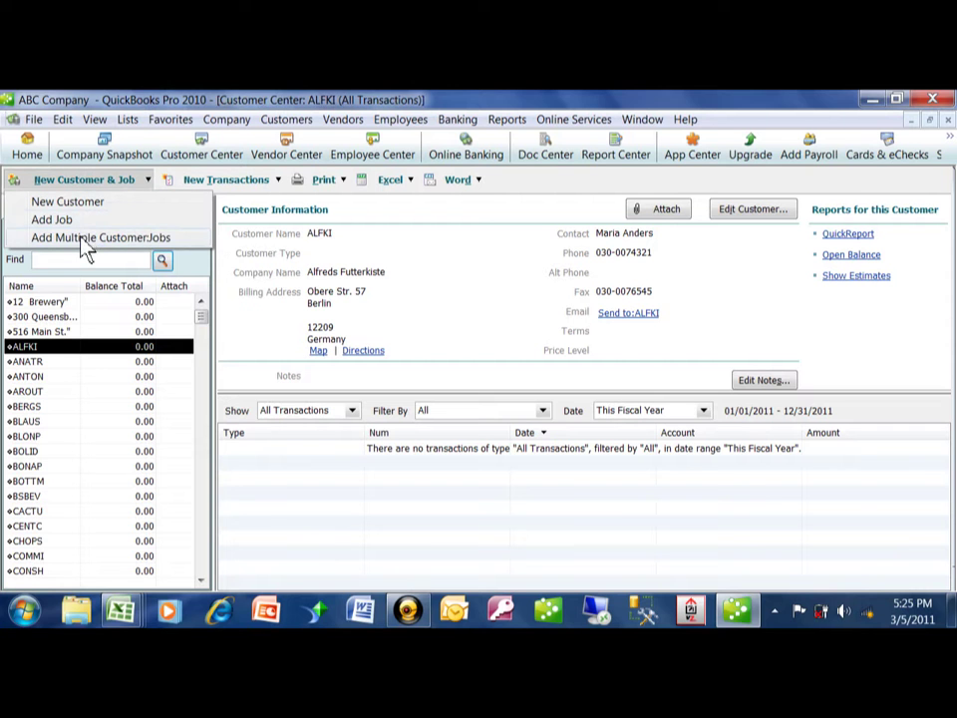
click(365, 380)
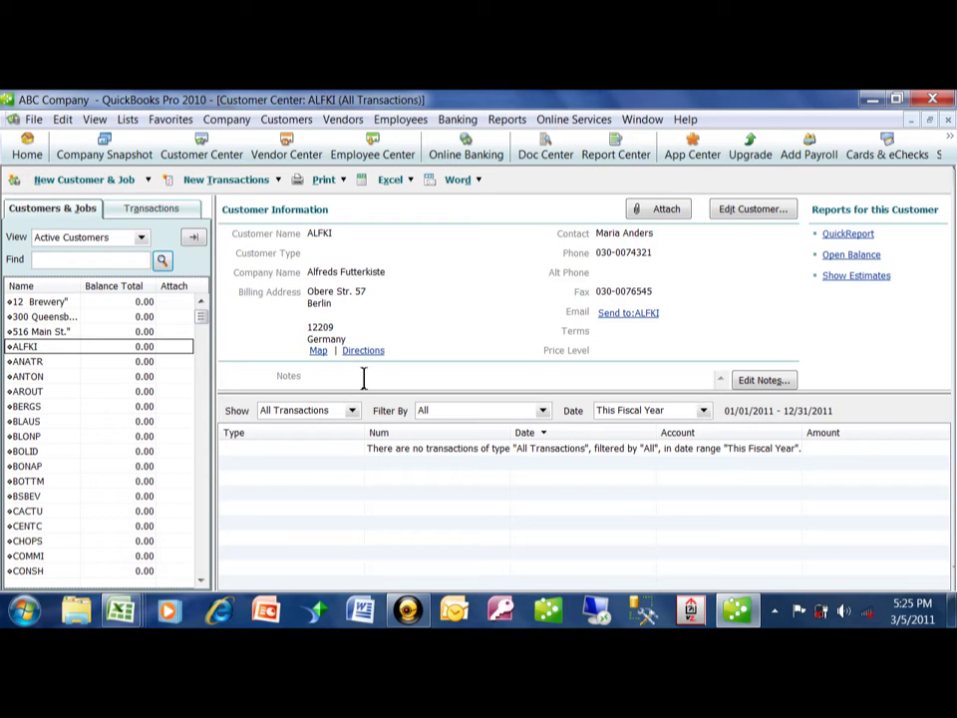